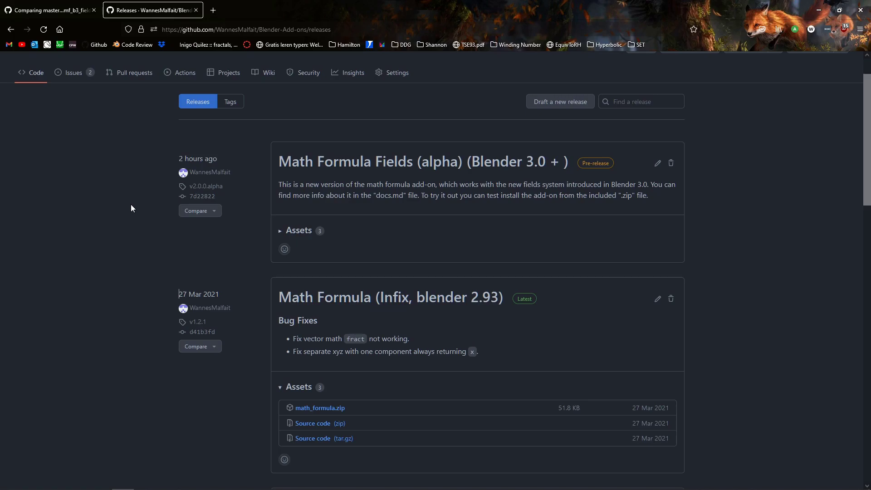
# Open the Math Formula Fields v2.0.0.alpha release page listing math_formula.zip, then return to Blender.
pyautogui.click(351, 165)
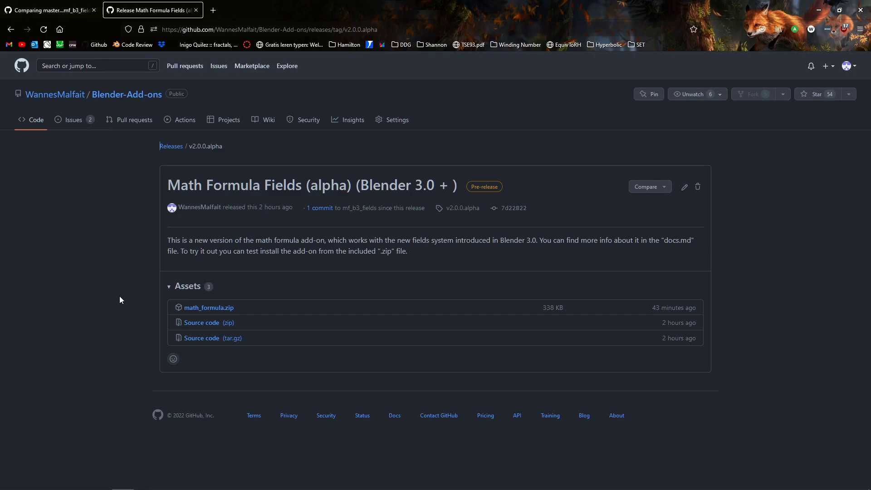
pyautogui.hotkey('alt', 'Tab')
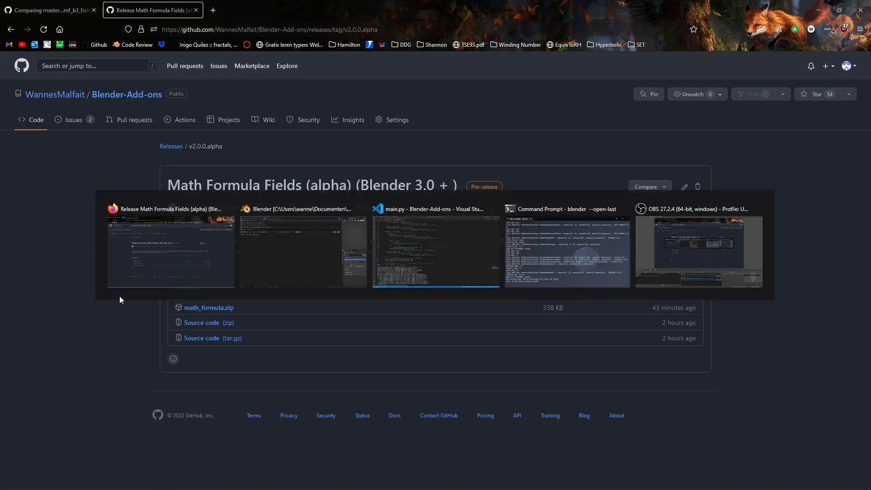
pyautogui.click(43, 16)
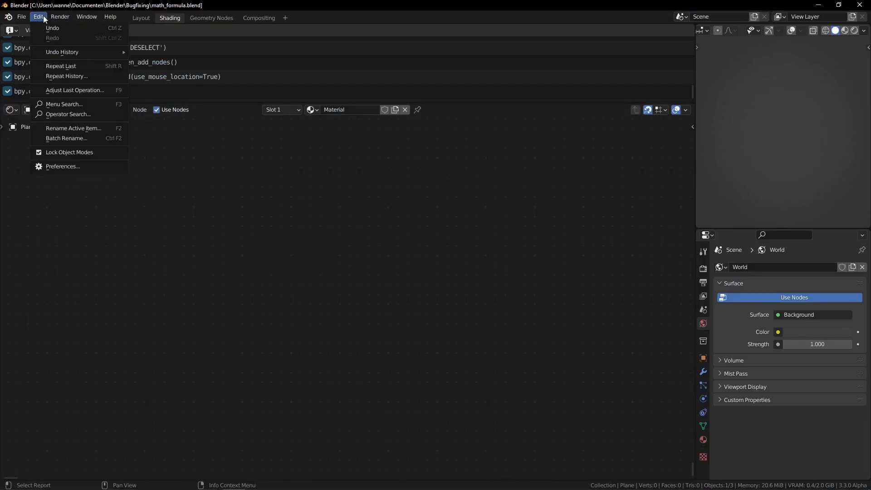
pyautogui.click(77, 166)
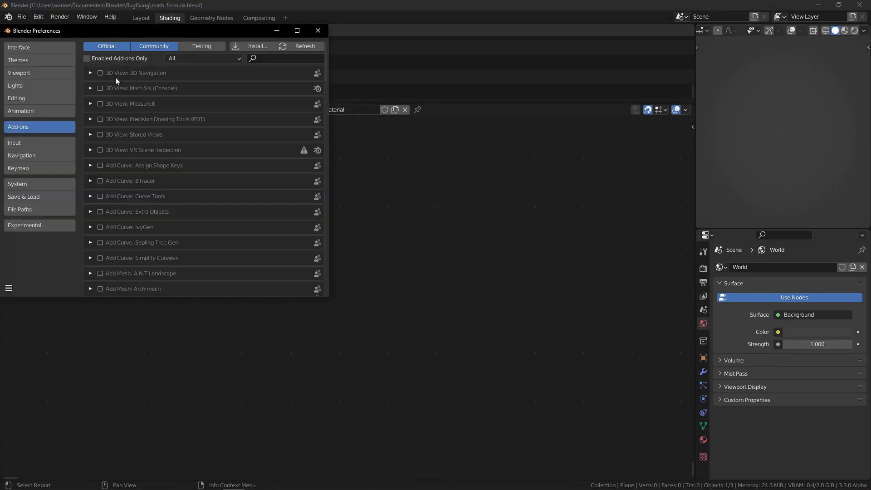
pyautogui.click(269, 58)
pyautogui.write('math')
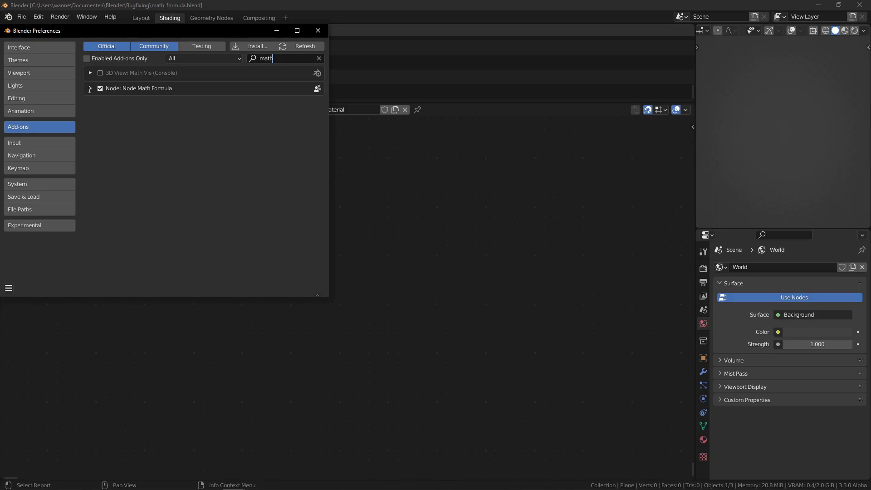
pyautogui.click(90, 89)
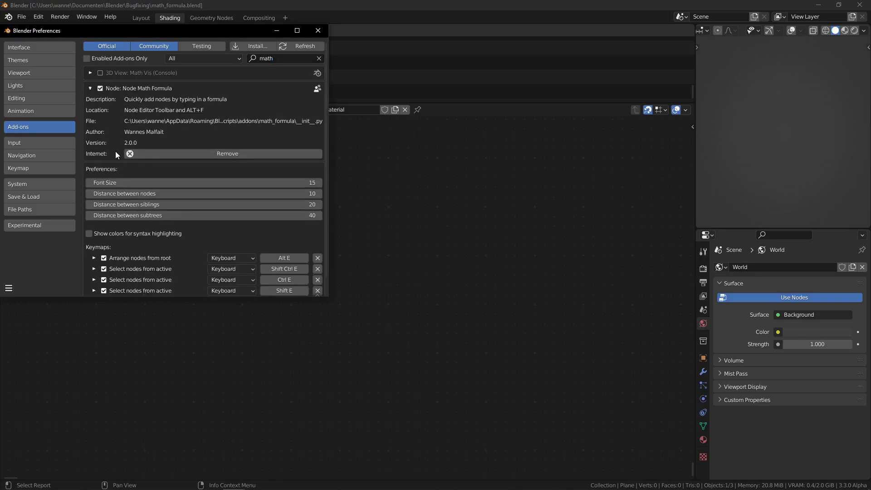
pyautogui.scroll(-1, 116, 155)
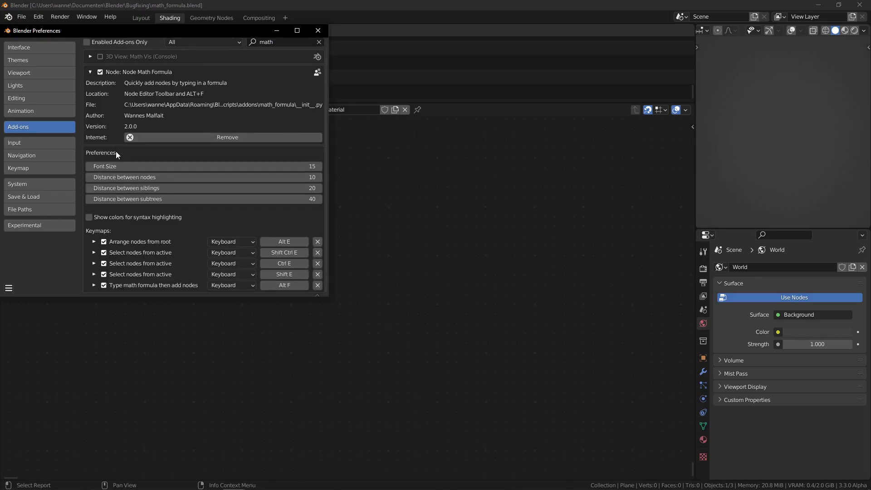
pyautogui.click(104, 219)
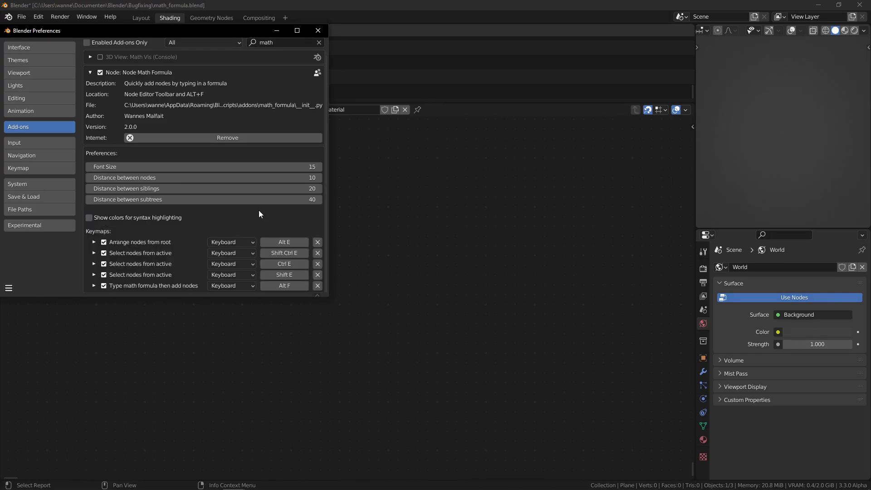
pyautogui.scroll(1, 259, 214)
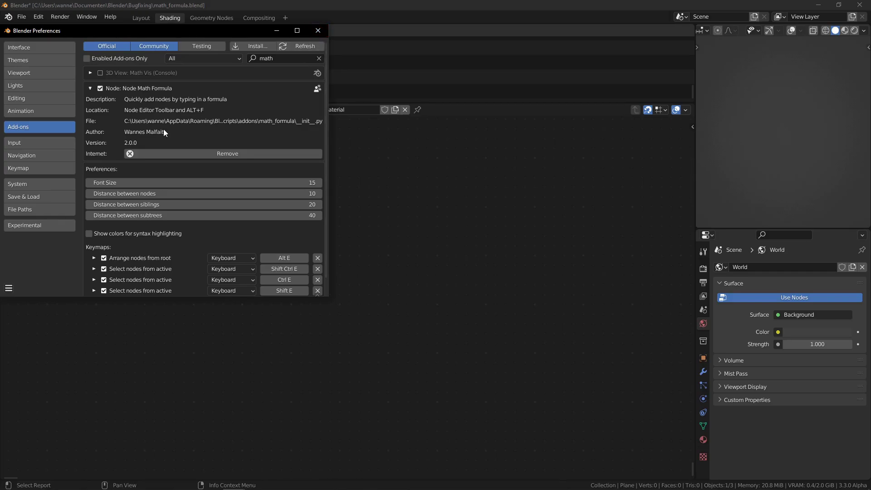
pyautogui.click(324, 27)
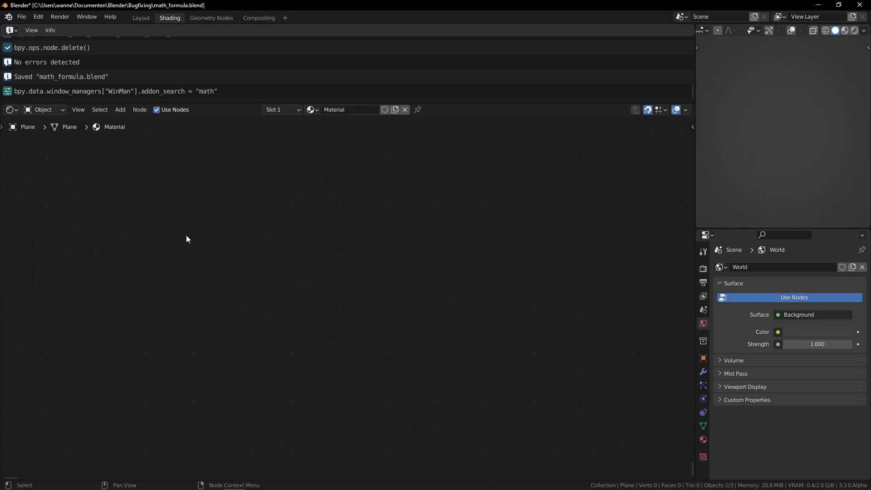
# In the Geometry Nodes workspace, test the formula 4+5 as an Add node, then delete it.
pyautogui.click(214, 17)
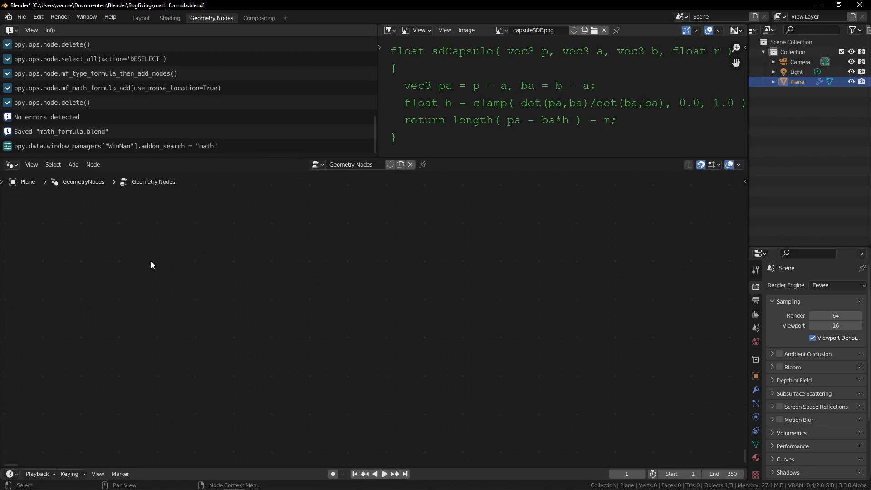
pyautogui.hotkey('alt', 'f')
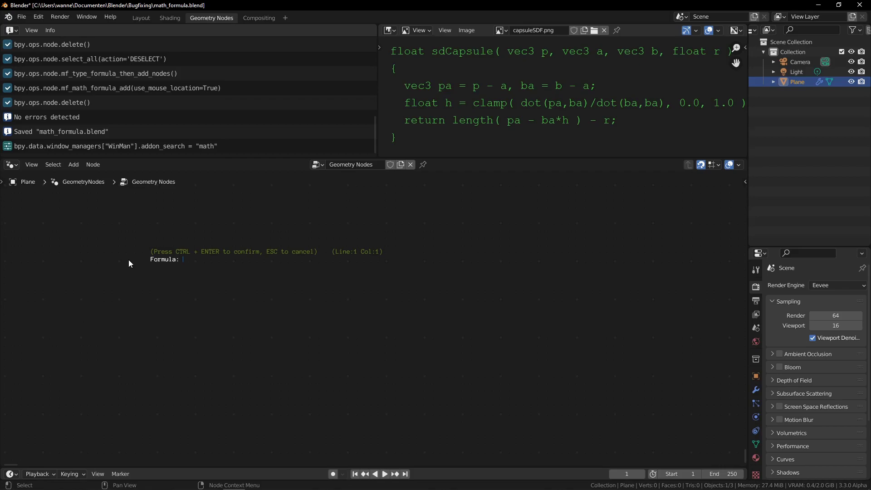
pyautogui.write('4+')
pyautogui.write('5')
pyautogui.hotkey('ctrl', 'Return')
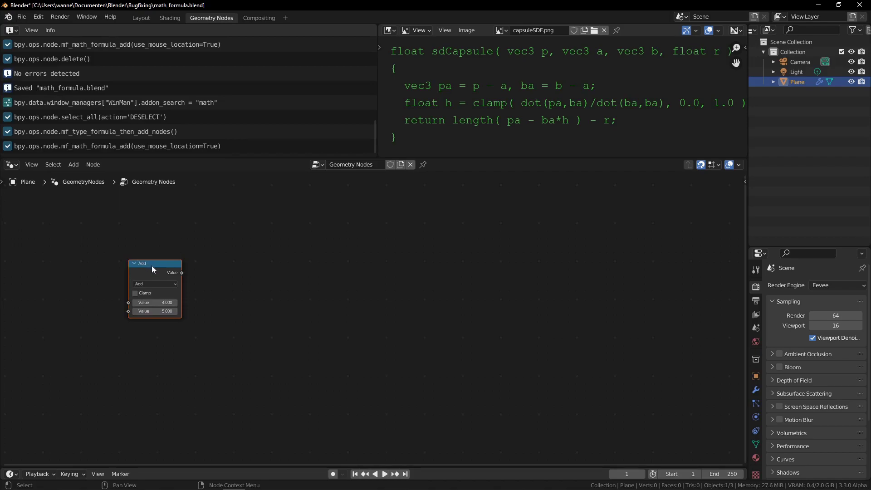
pyautogui.press('x')
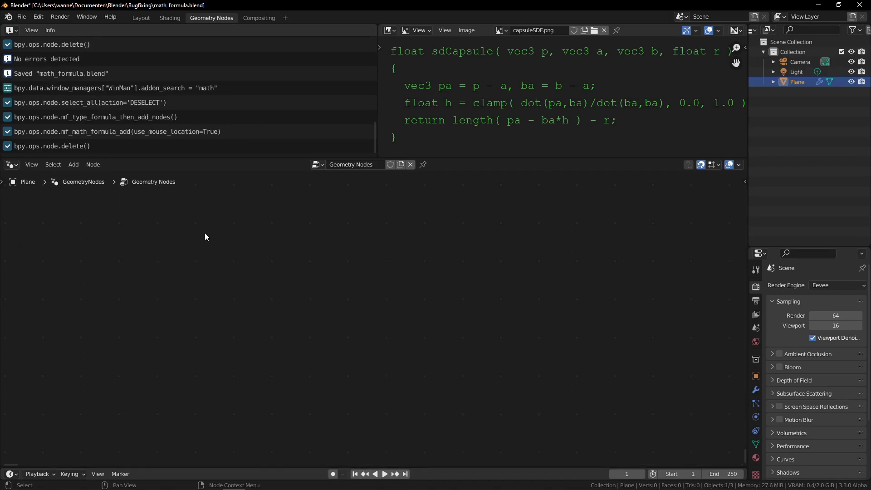
# Build x, y and Multiply nodes from the formula x*y.
pyautogui.hotkey('alt', 'f')
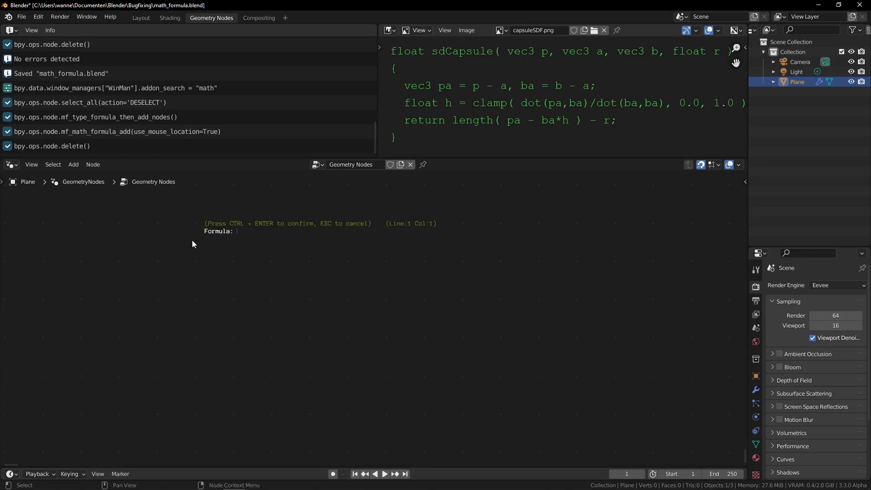
pyautogui.write('x*')
pyautogui.write('y')
pyautogui.hotkey('ctrl', 'Return')
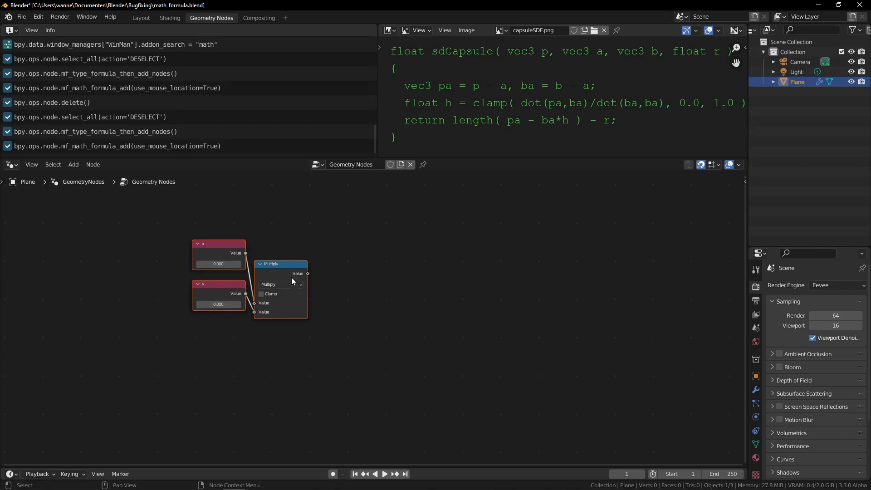
pyautogui.press('x')
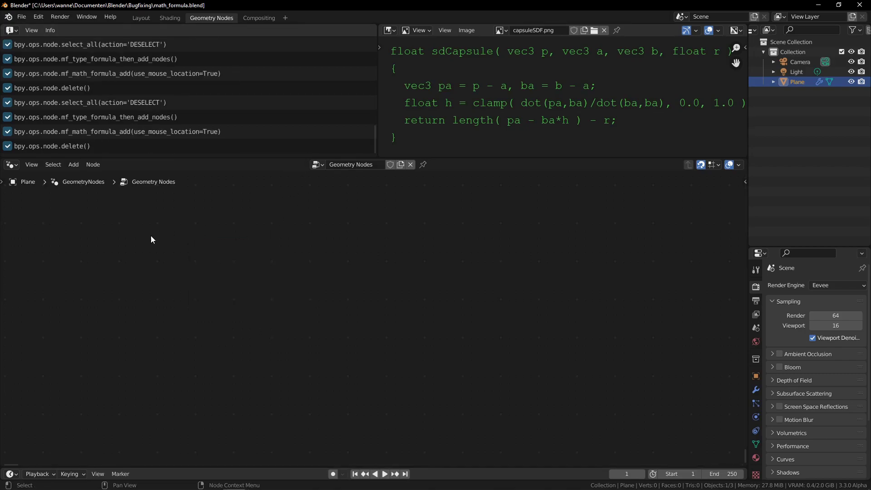
pyautogui.hotkey('alt', 'f')
pyautogui.write('dot(')
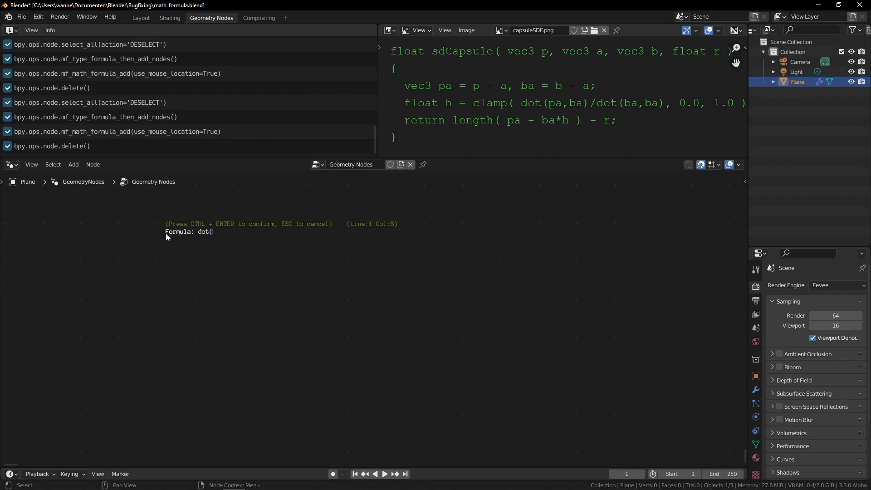
pyautogui.write('y)')
pyautogui.hotkey('ctrl', 'Return')
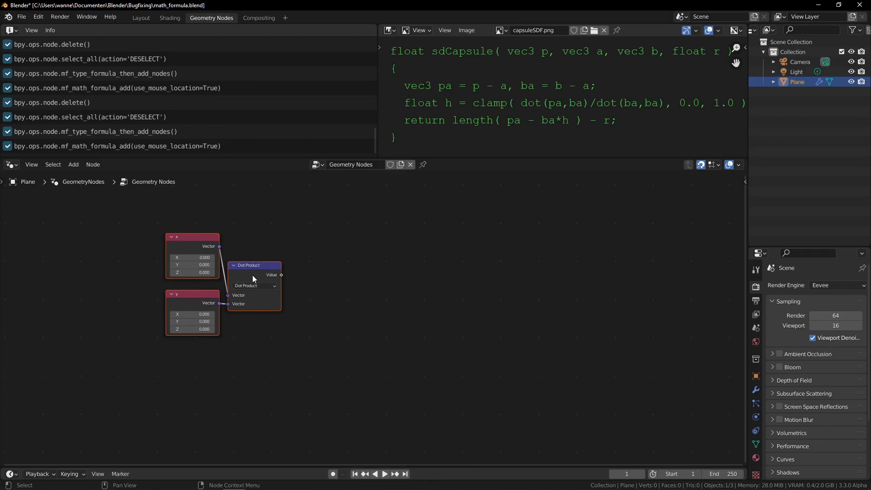
pyautogui.press('Delete')
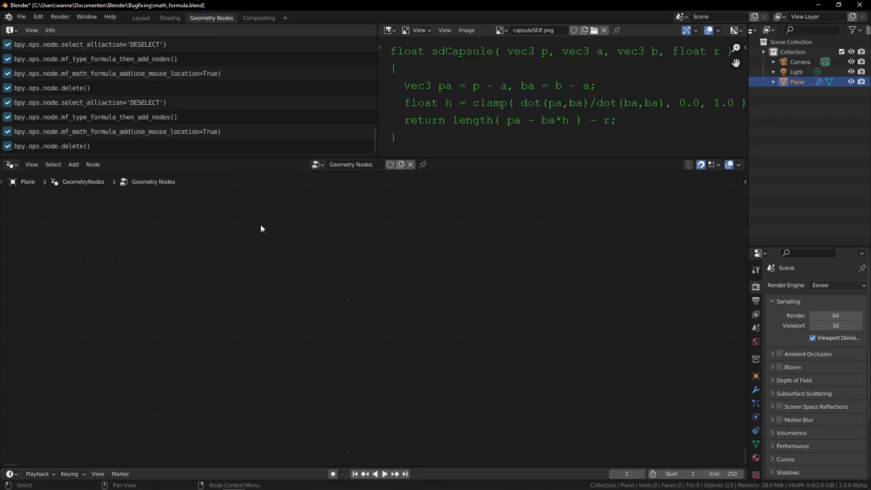
pyautogui.hotkey('alt', 'f')
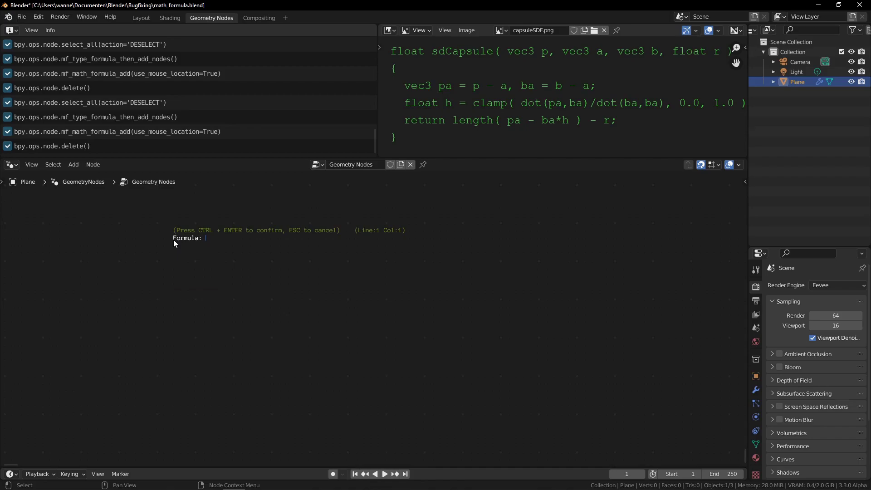
pyautogui.write('dot(x')
pyautogui.write(',y)')
pyautogui.write('* ')
pyautogui.write('y')
pyautogui.hotkey('ctrl', 'Return')
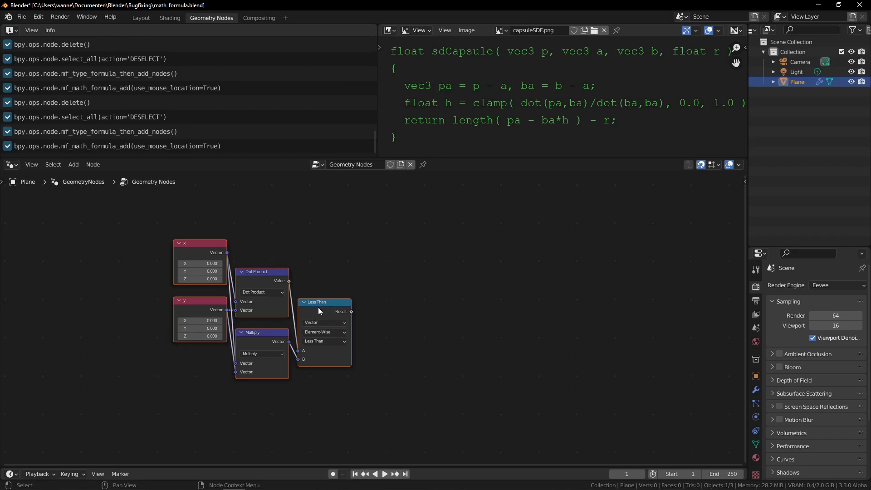
# Test a formula of x, y, 10 and 0.5 producing Add, Multiply and Subtract nodes, then delete them.
pyautogui.press('x')
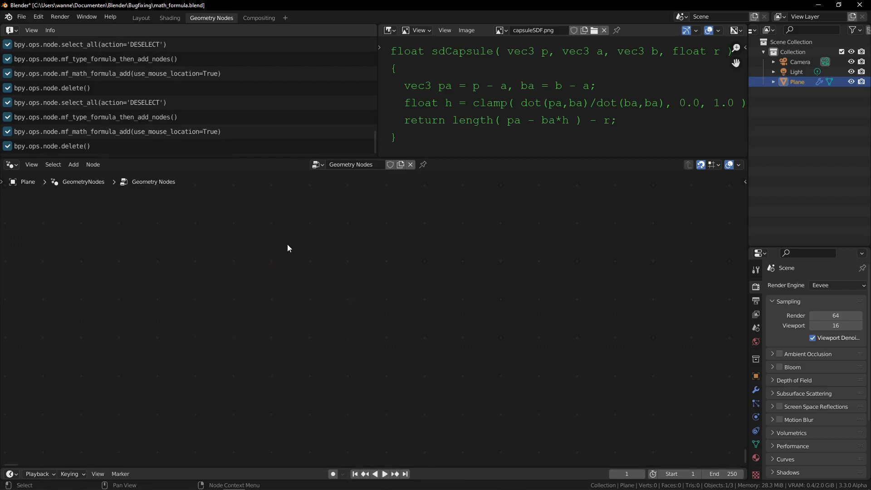
pyautogui.hotkey('alt', 'f')
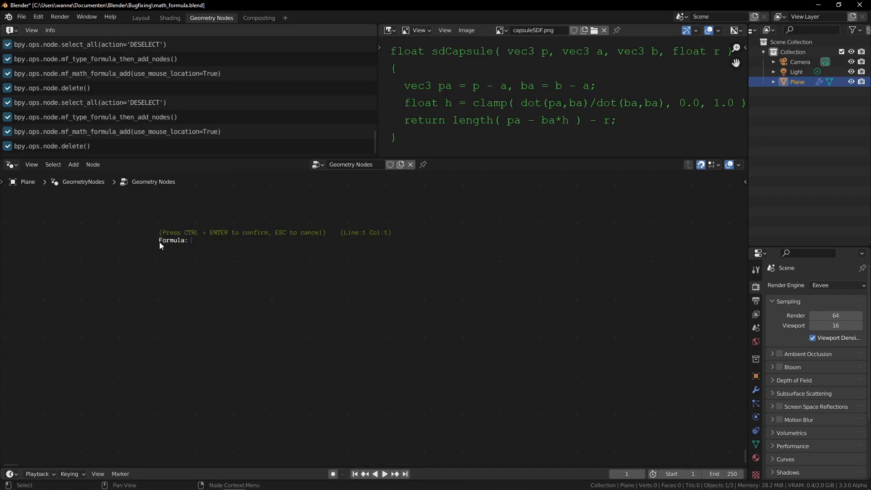
pyautogui.write('x ')
pyautogui.write('+ y ')
pyautogui.write('$')
pyautogui.press('BackSpace')
pyautogui.press('BackSpace')
pyautogui.write('*10')
pyautogui.write('- 0.5')
pyautogui.hotkey('ctrl', 'Return')
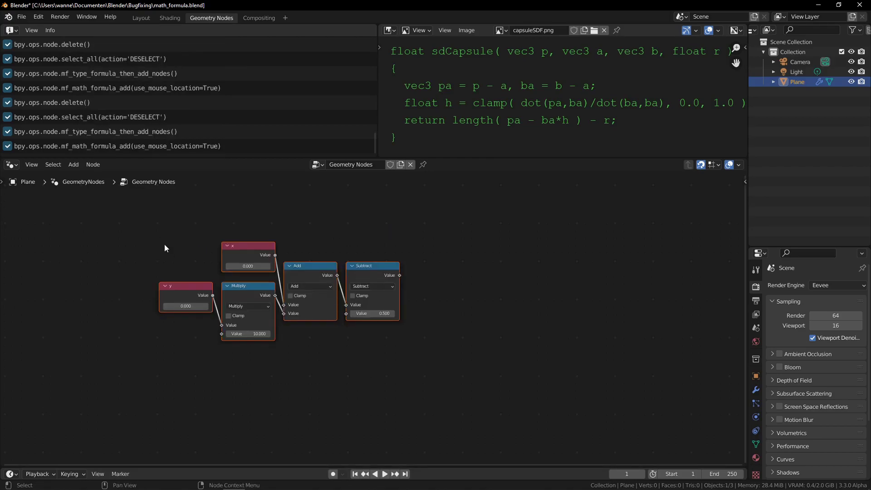
pyautogui.press('x')
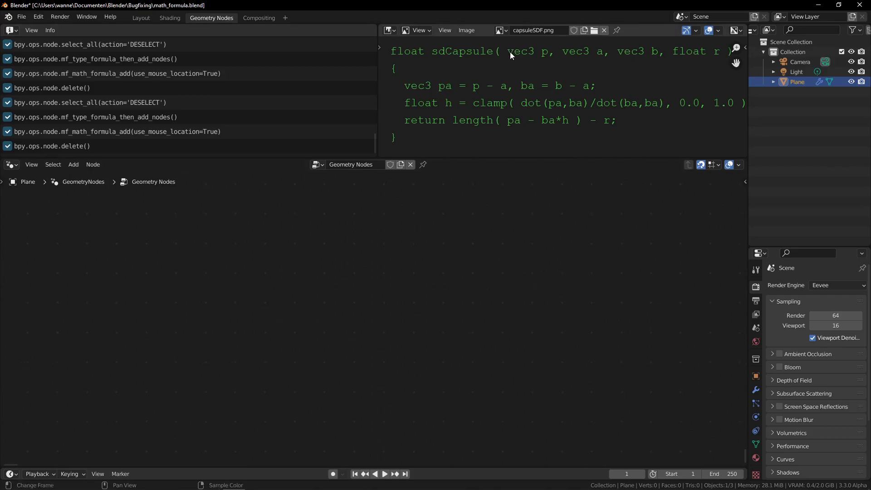
# Start the capsule distance formula in the formula prompt with the pa = p line.
pyautogui.scroll(2, 510, 52)
pyautogui.scroll(2, 510, 53)
pyautogui.scroll(2, 511, 53)
pyautogui.scroll(-2, 510, 56)
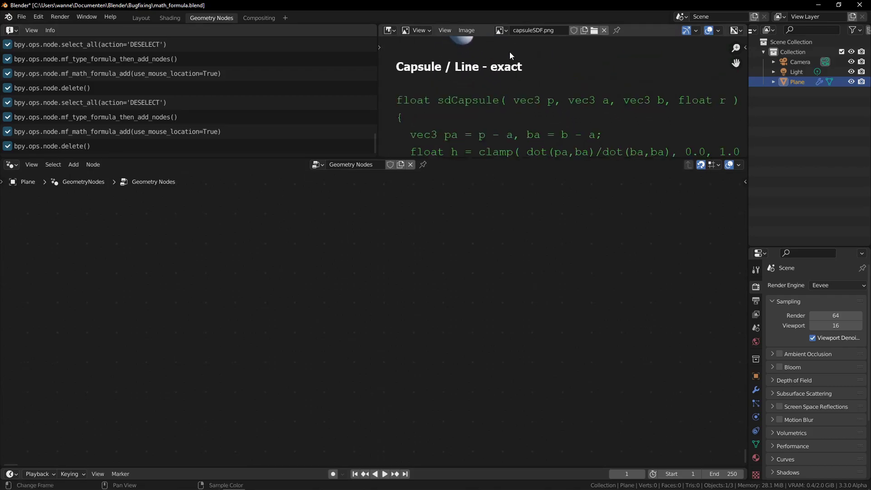
pyautogui.scroll(-2, 510, 56)
pyautogui.scroll(-2, 510, 56)
pyautogui.scroll(-1, 510, 52)
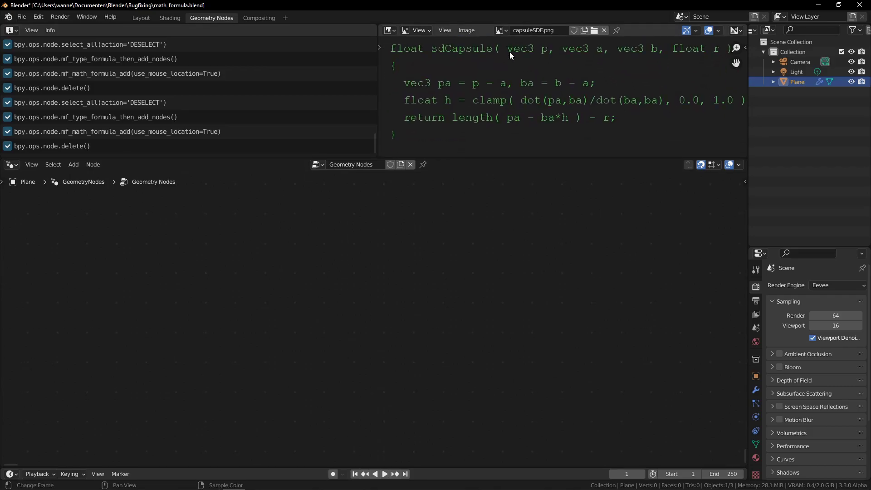
pyautogui.scroll(1, 510, 52)
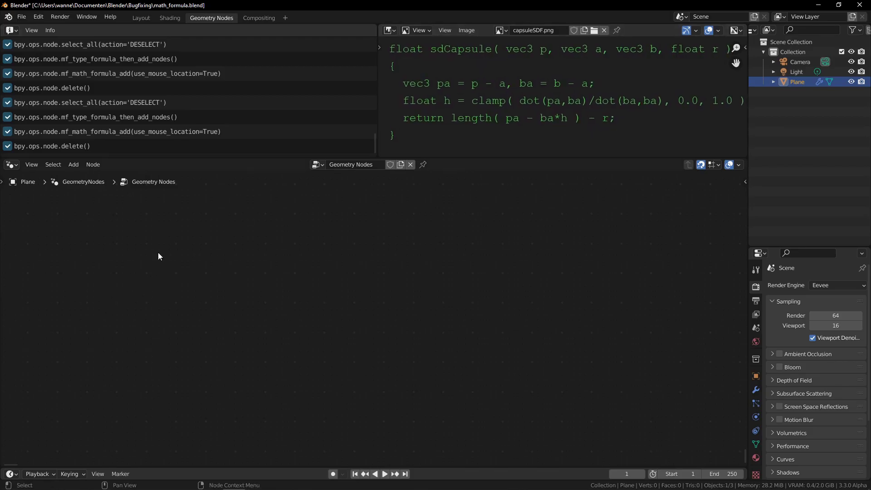
pyautogui.hotkey('alt', 'f')
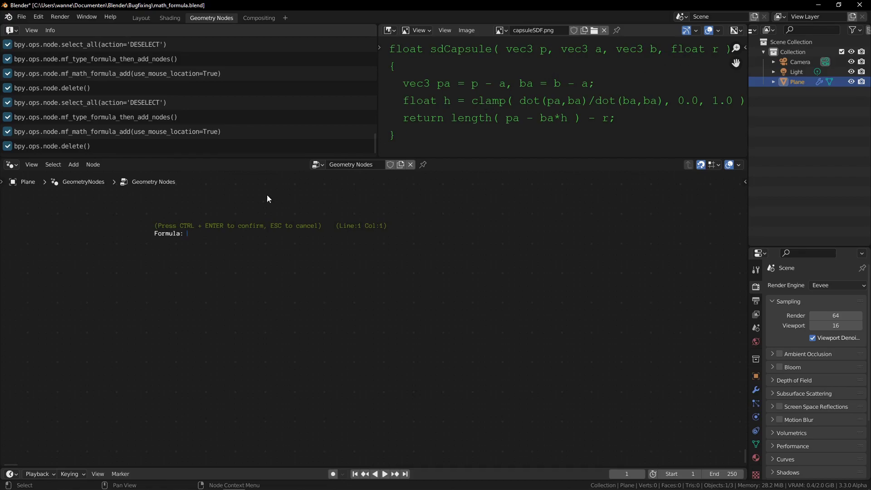
pyautogui.write('a')
pyautogui.write('{}')
pyautogui.write('1')
pyautogui.write(',')
pyautogui.press('BackSpace')
pyautogui.press('BackSpace')
pyautogui.press('BackSpace')
pyautogui.write('pa = p')
pyautogui.write(';')
pyautogui.press('Return')
# Finish with the clamped h over dot(ba, ba) and the distance minus r lines, then build the nodes.
pyautogui.write('h = ')
pyautogui.write('clam')
pyautogui.write('/ dot (')
pyautogui.press('BackSpace')
pyautogui.press('BackSpace')
pyautogui.write('(ba, ')
pyautogui.write('ba')
pyautogui.write('))')
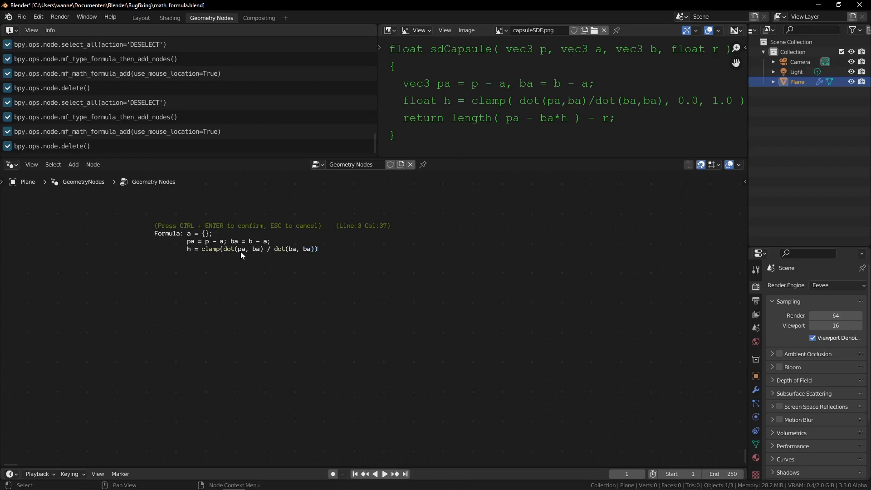
pyautogui.write(';')
pyautogui.press('Return')
pyautogui.write('dist')
pyautogui.write('* h)')
pyautogui.press('BackSpace')
pyautogui.write('r;')
pyautogui.hotkey('ctrl', 'Return')
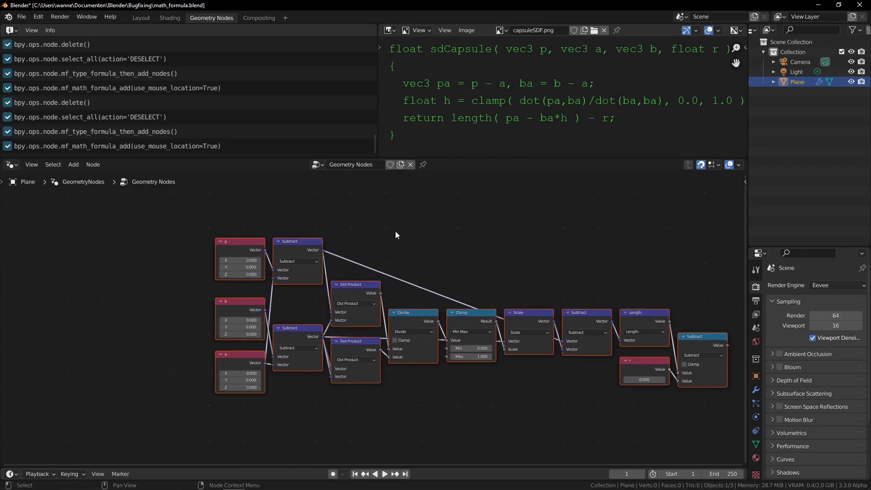
# Place the generated capsule node network and zoom out to view it.
pyautogui.click(429, 232)
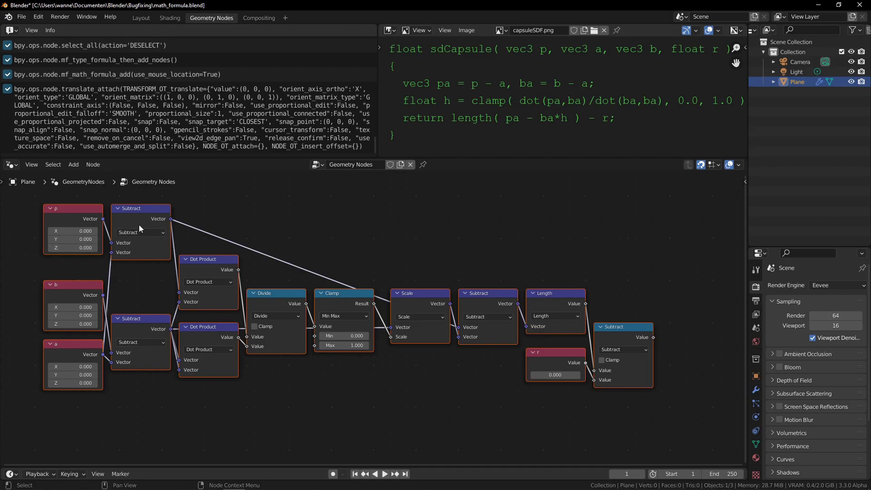
pyautogui.scroll(-1, 246, 256)
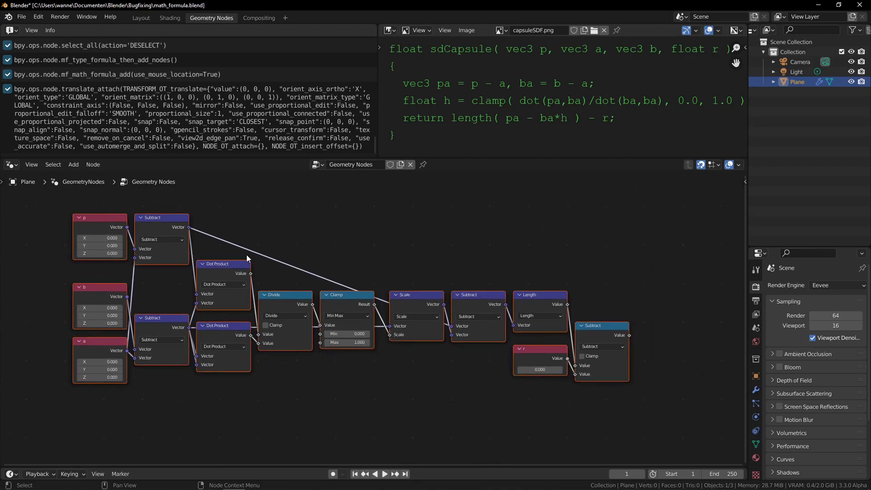
pyautogui.scroll(-1, 246, 257)
pyautogui.scroll(-1, 246, 257)
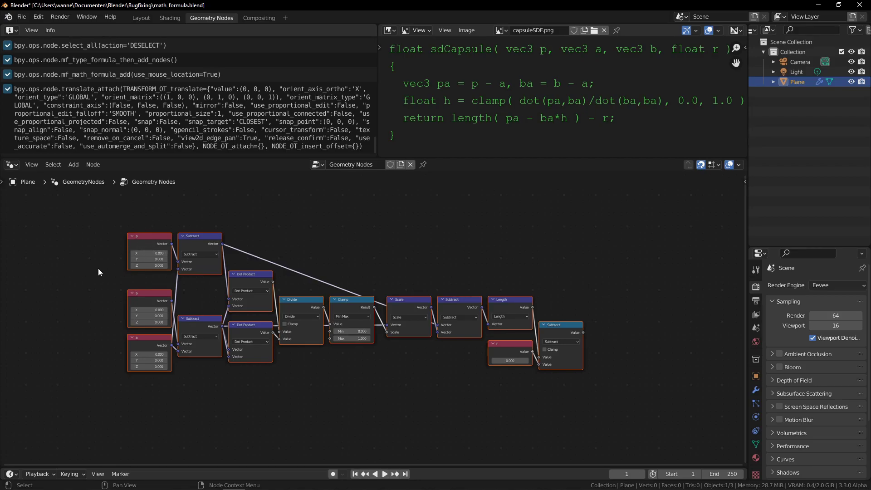
# Delete the capsule nodes, save, and rebuild the pasted capsule formula in the Shading material editor.
pyautogui.press('x')
pyautogui.hotkey('ctrl', 's')
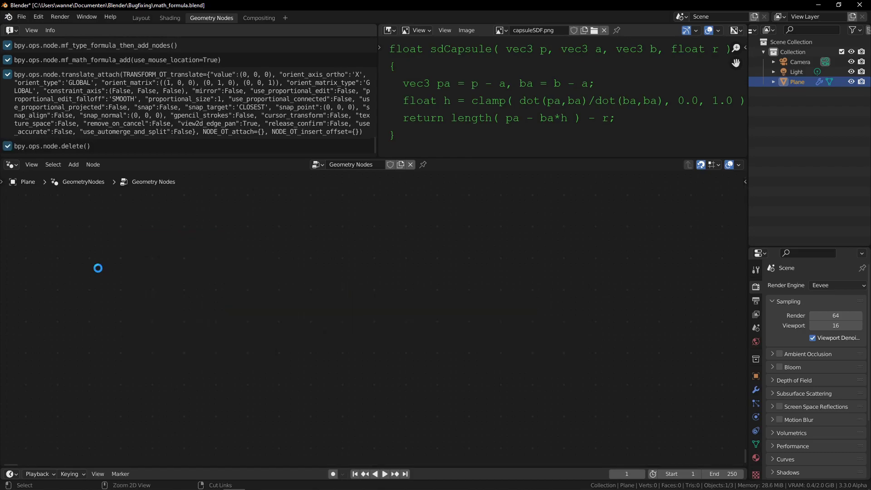
pyautogui.click(170, 20)
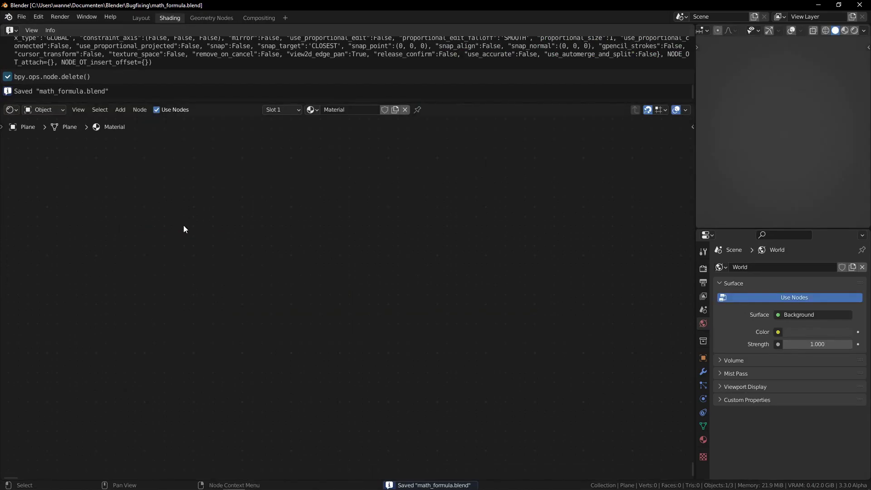
pyautogui.hotkey('alt', 'f')
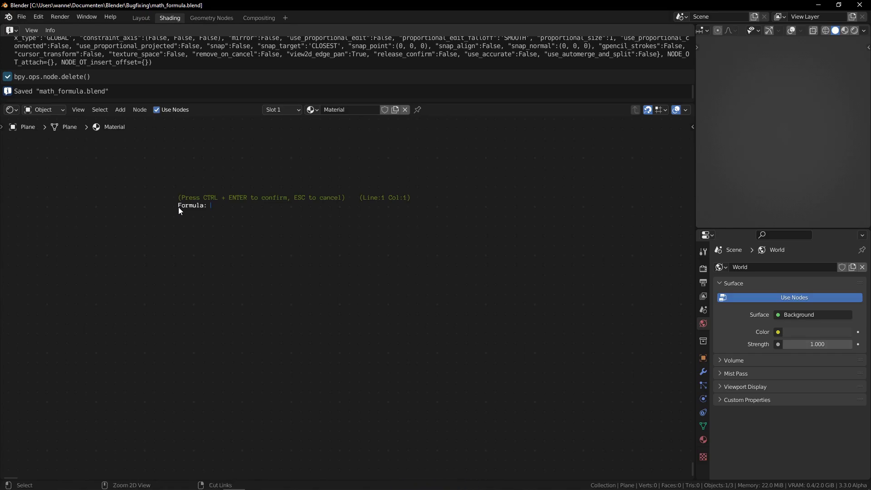
pyautogui.write('a = {}; pa = p - a; ba = b - a; h = clamp(dot(pa, ba) / dot(ba, ba)); dist = length(pa - ba * h) - r;')
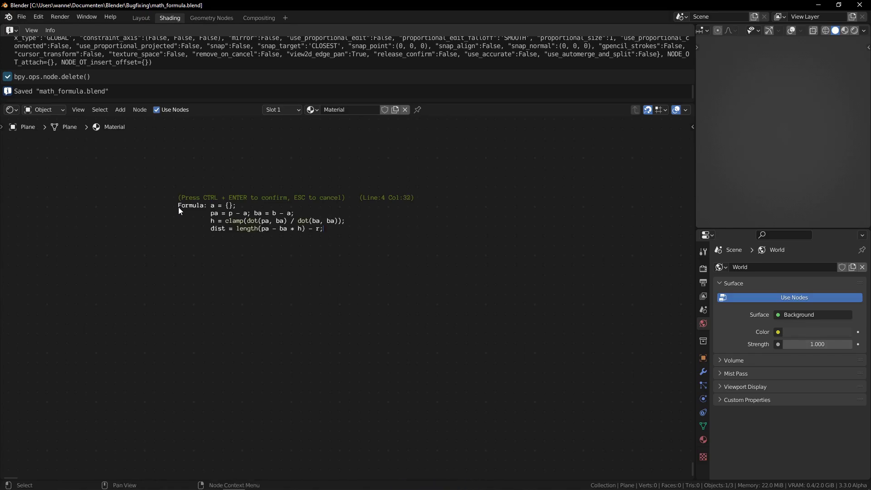
pyautogui.press('Return')
pyautogui.hotkey('ctrl', 'Return')
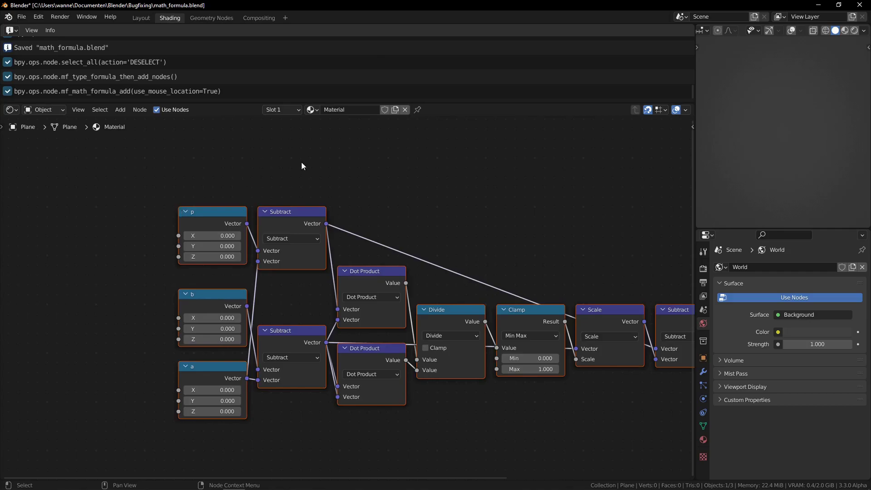
# Zoom out and box-select the entire capsule material node tree.
pyautogui.scroll(-4, 317, 161)
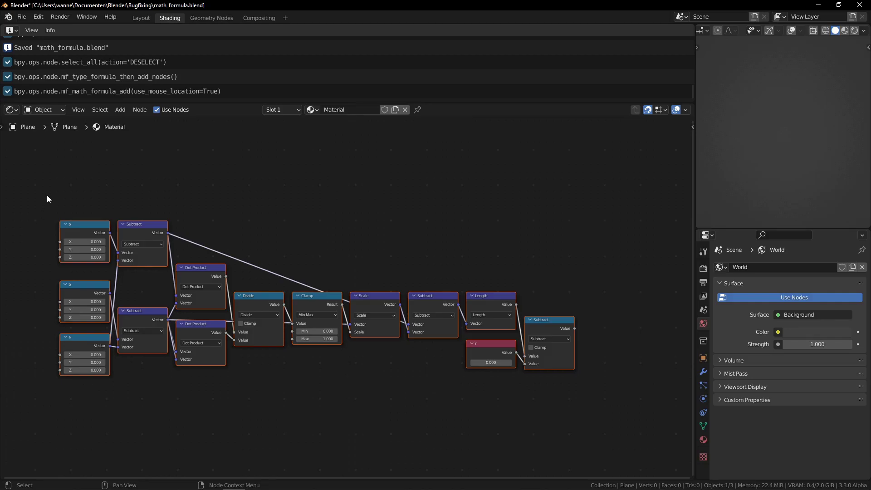
pyautogui.moveTo(50, 187); pyautogui.dragTo(569, 413)
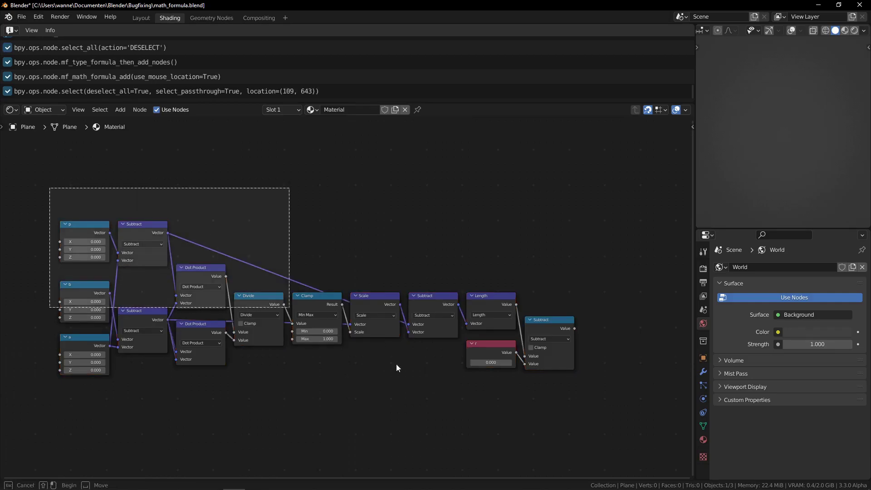
# Delete the capsule tree, save, and enter tex_coords() as a new formula, fixing its typo.
pyautogui.press('x')
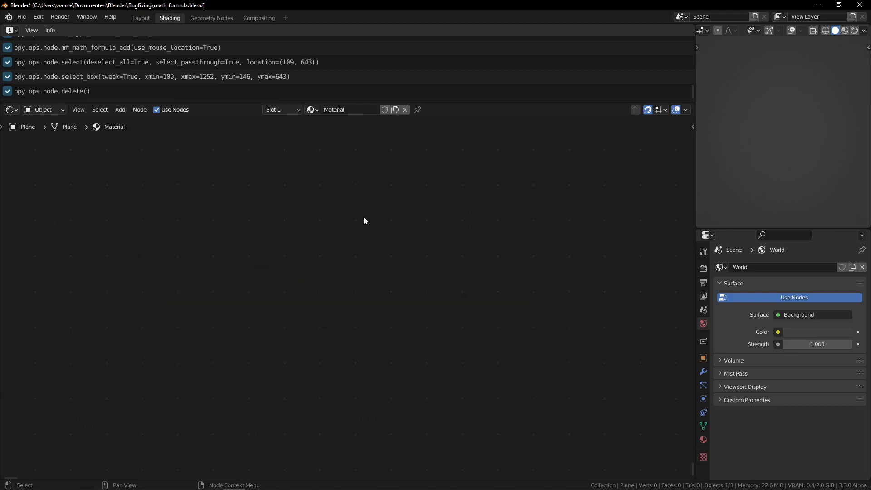
pyautogui.hotkey('ctrl', 's')
pyautogui.hotkey('alt', 'f')
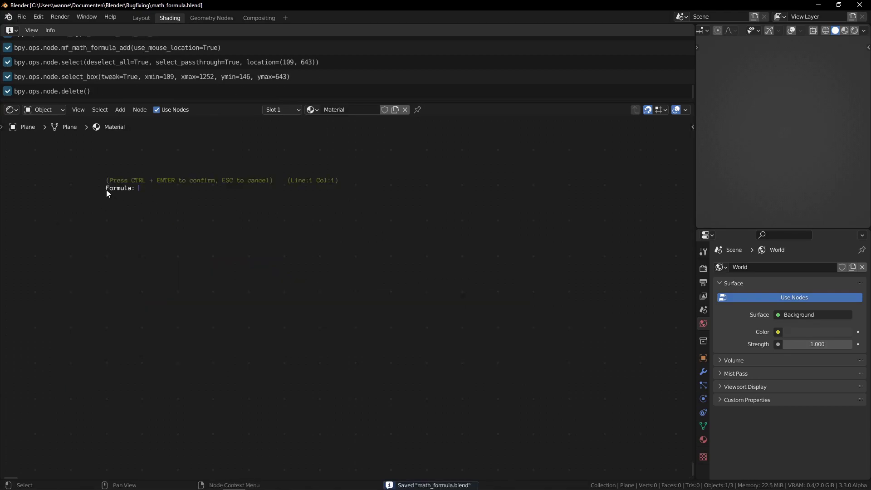
pyautogui.write('tex')
pyautogui.write('_coo')
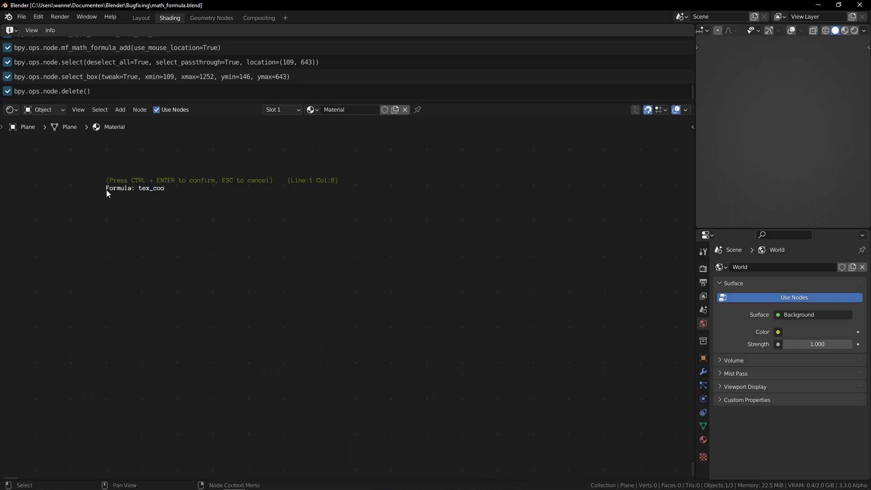
pyautogui.write('rds()')
pyautogui.press('BackSpace')
pyautogui.press('BackSpace')
pyautogui.press('BackSpace')
pyautogui.press('BackSpace')
pyautogui.write('()')
pyautogui.hotkey('ctrl', 'Return')
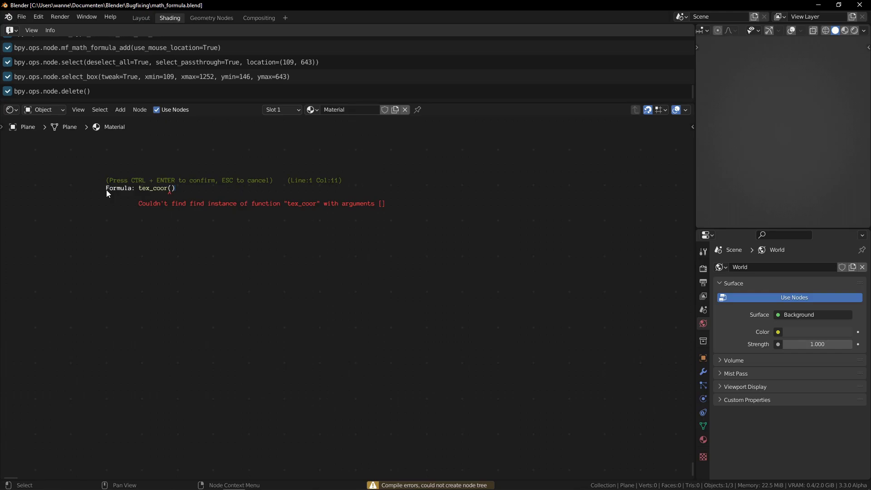
pyautogui.press('Left')
pyautogui.press('Left')
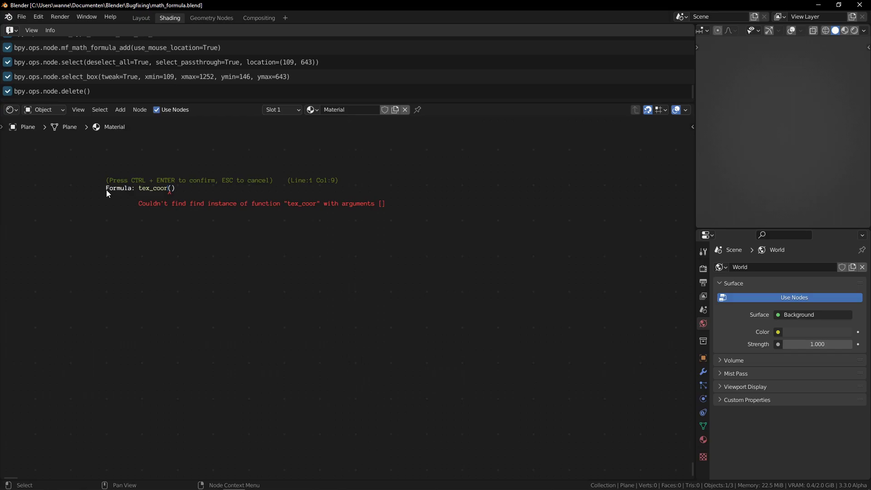
pyautogui.write('ds')
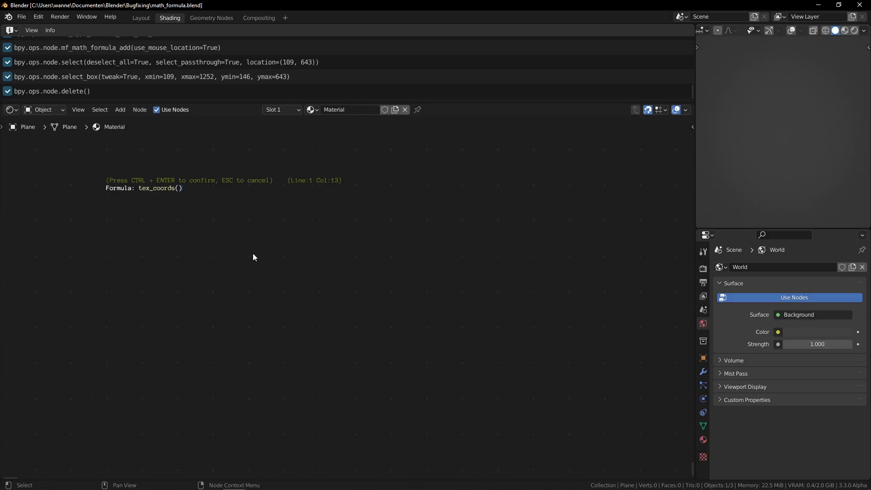
# Extend the formula to x,y = tex_coords().object.scale(5).fract().sub(0.5).abs();.
pyautogui.write('.object')
pyautogui.write('scale(0')
pyautogui.write('.')
pyautogui.press('BackSpace')
pyautogui.write('5)')
pyautogui.write('.fract(')
pyautogui.write(').sub')
pyautogui.write('(0.5)')
pyautogui.write('.')
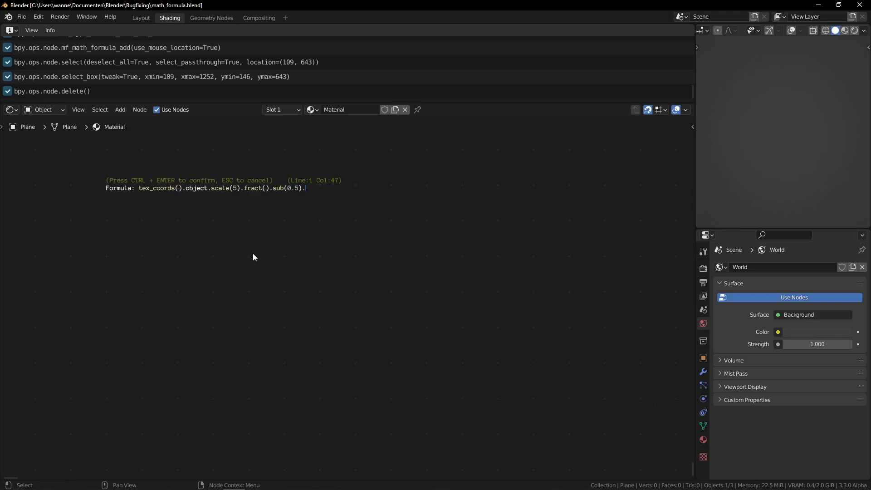
pyautogui.write('abs(')
pyautogui.write(');')
pyautogui.press('Home')
pyautogui.write('x,y')
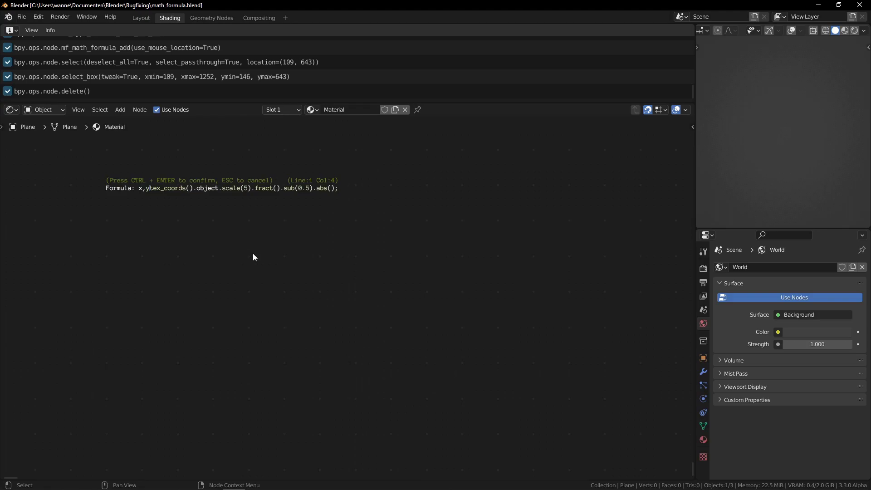
pyautogui.write(' =')
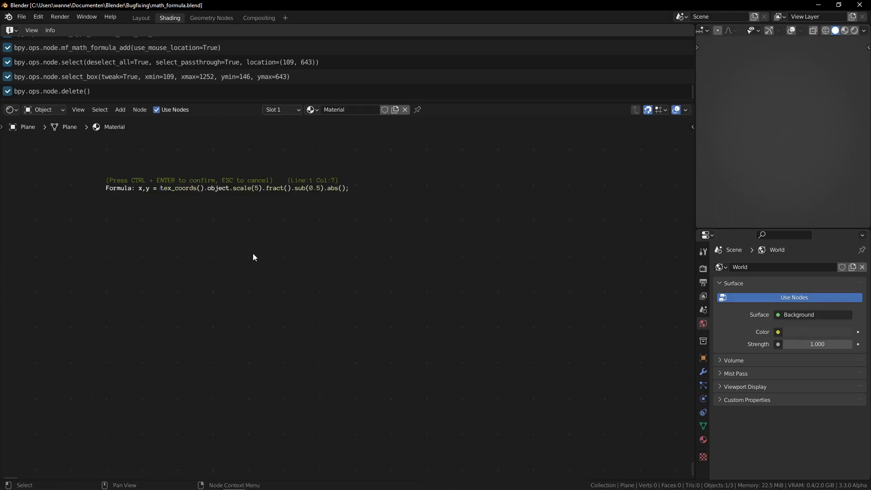
pyautogui.press('BackSpace')
pyautogui.press('BackSpace')
pyautogui.press('BackSpace')
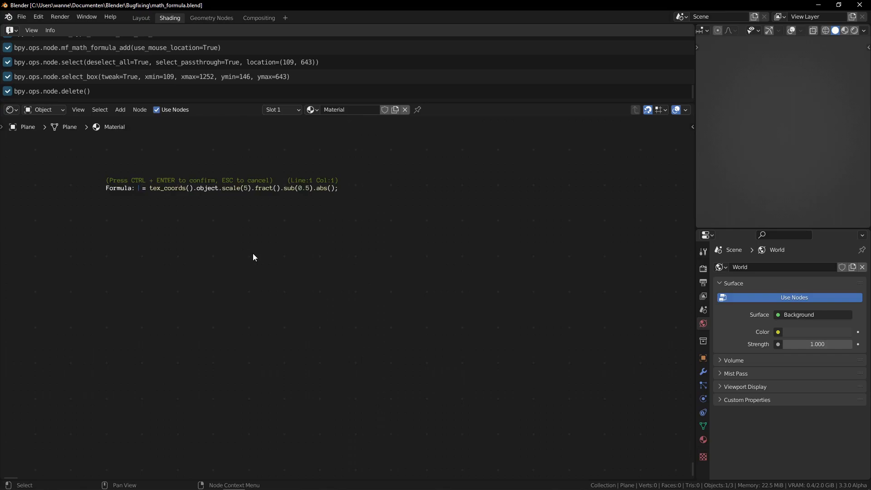
pyautogui.write('a,b')
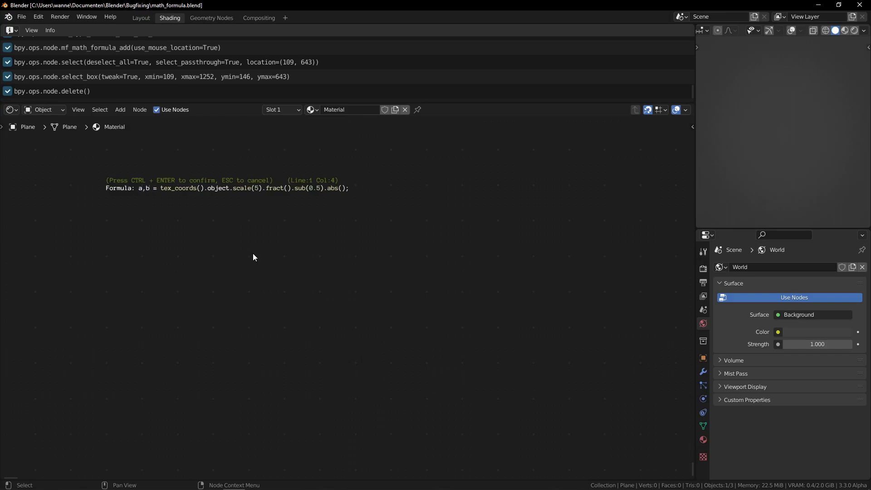
pyautogui.press('BackSpace')
pyautogui.press('BackSpace')
pyautogui.press('BackSpace')
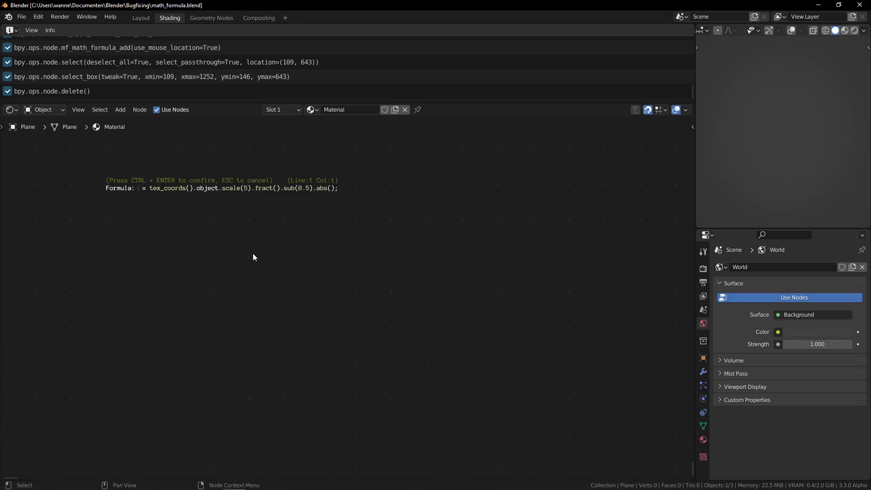
pyautogui.write('x,y')
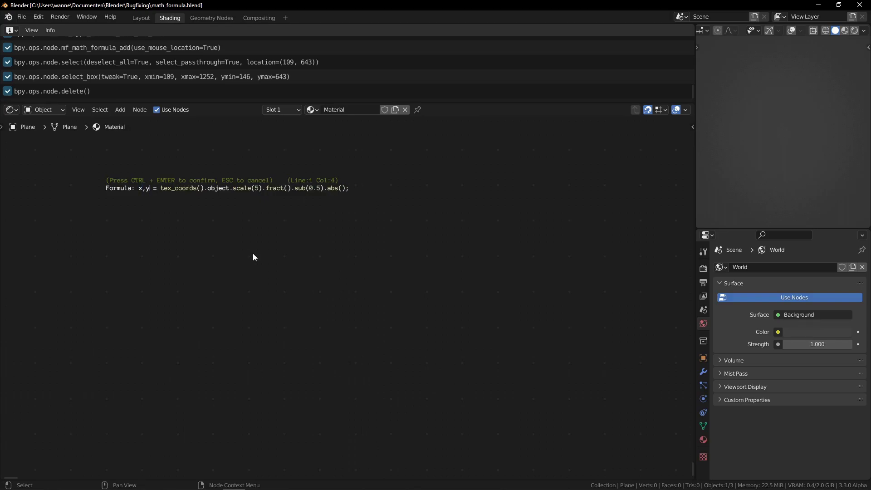
pyautogui.press('End')
# Build the chain, then rebuild it with a second line smin(x,y) < 0.2.
pyautogui.hotkey('ctrl', 'Return')
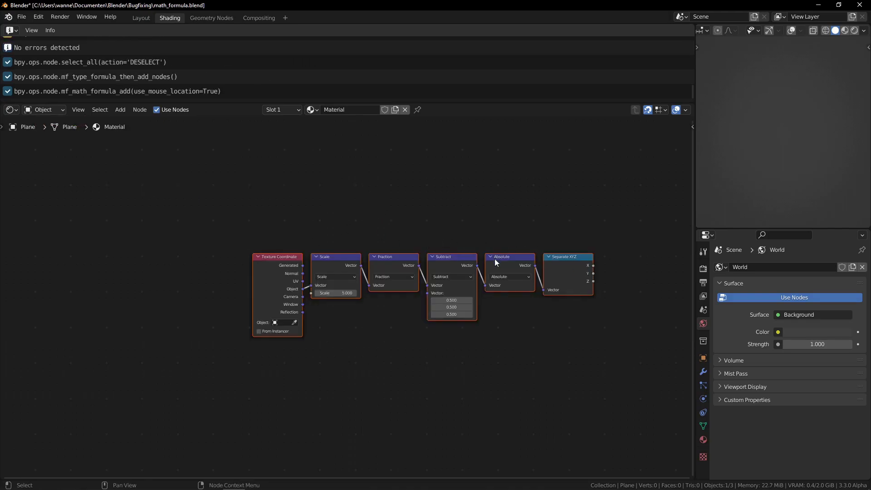
pyautogui.press('Delete')
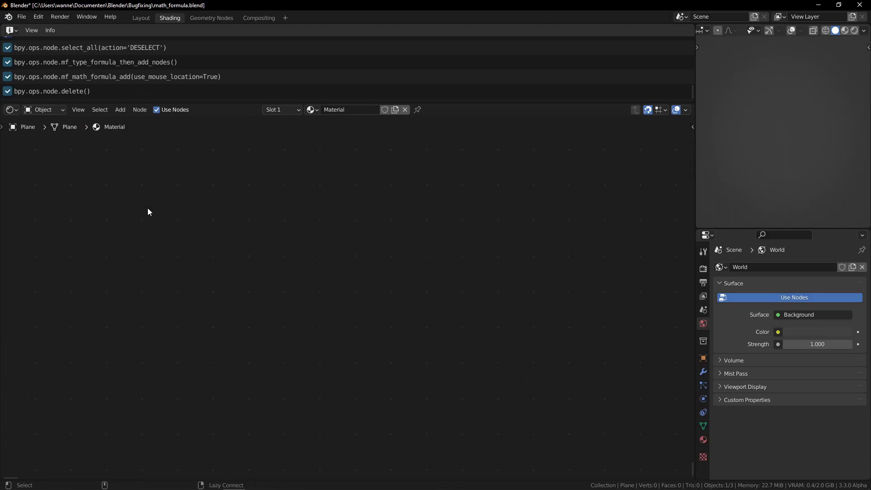
pyautogui.hotkey('alt', 'f')
pyautogui.write('x,y = tex_coords().object.scale(5).fract().sub(0.5).abs();')
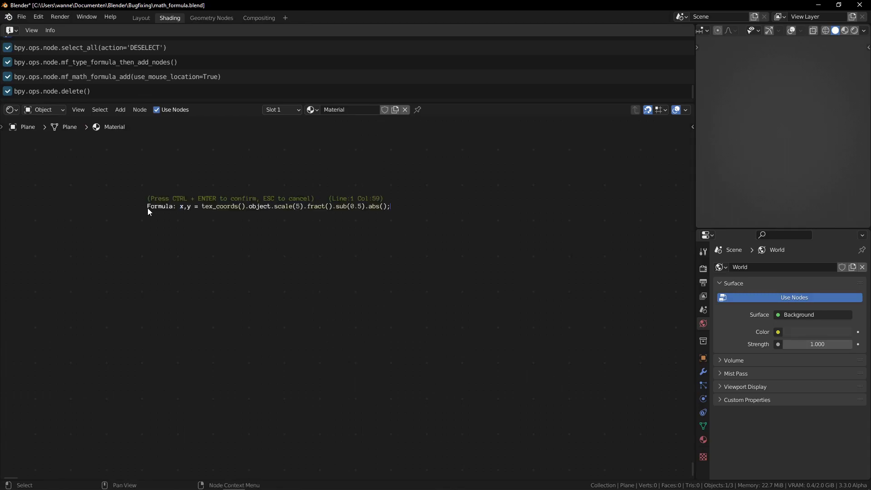
pyautogui.press('Return')
pyautogui.write('smin(x,')
pyautogui.write('y) ')
pyautogui.write('< 0.2;')
pyautogui.hotkey('ctrl', 'Return')
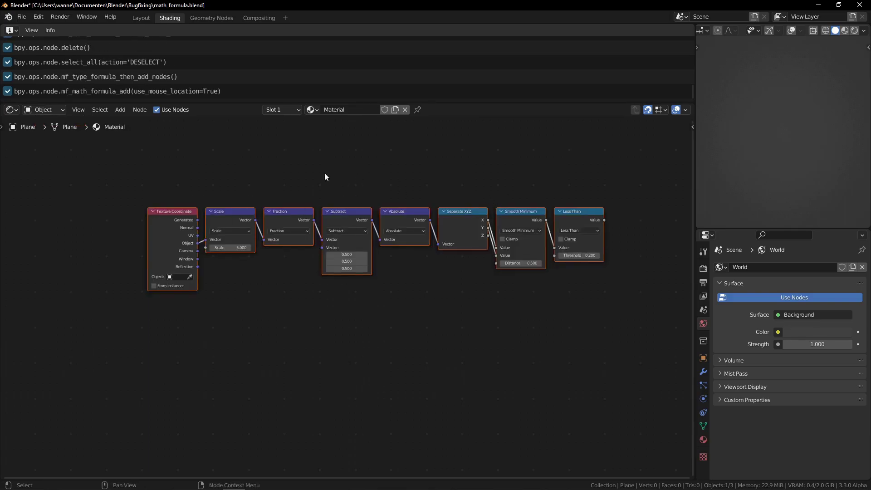
# Preview the Less Than output in a Viewer node and add a plane using the existing Material.
pyautogui.keyDown('ctrl'); pyautogui.keyDown('shift'); pyautogui.click(581, 224); pyautogui.keyUp('shift'); pyautogui.keyUp('ctrl')
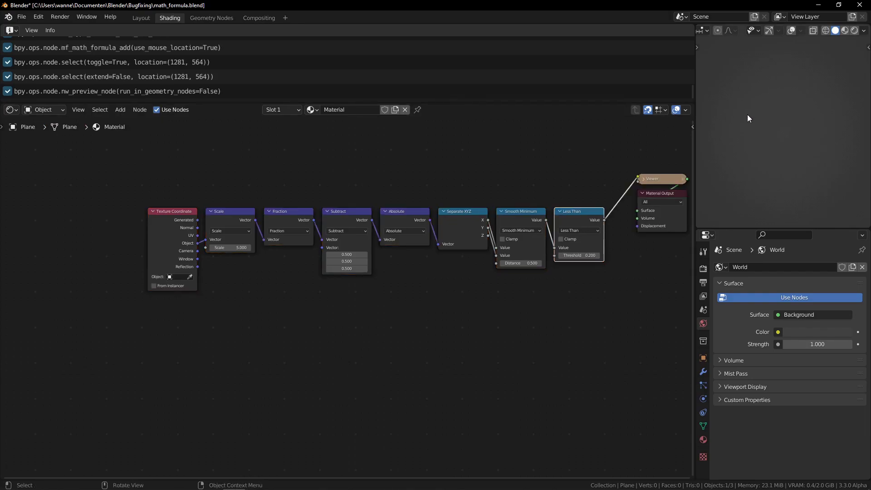
pyautogui.hotkey('shift', 'a')
pyautogui.click(794, 113)
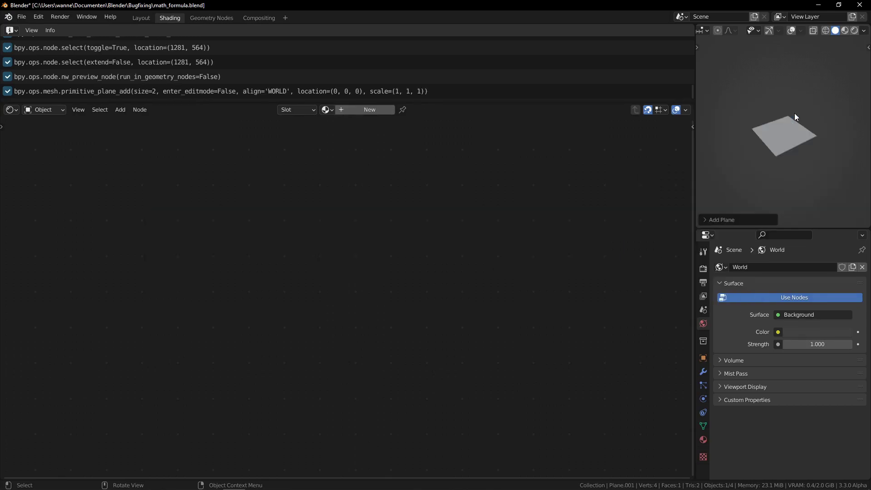
pyautogui.click(330, 113)
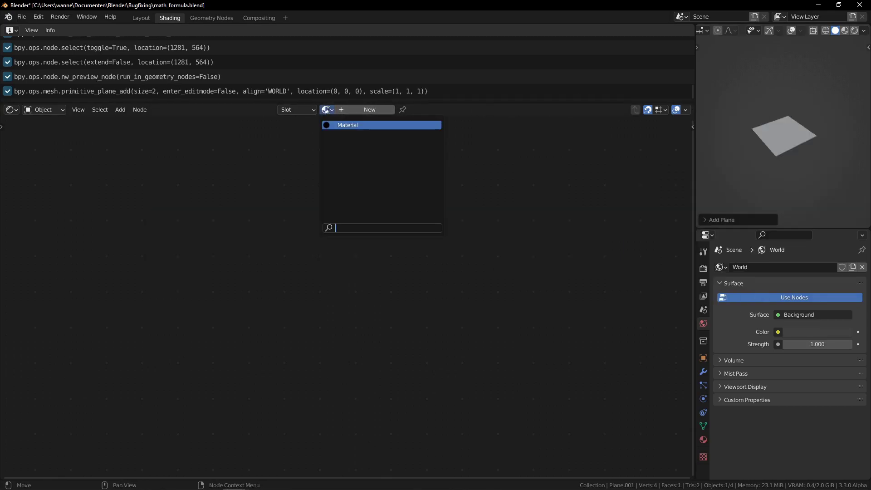
pyautogui.click(358, 125)
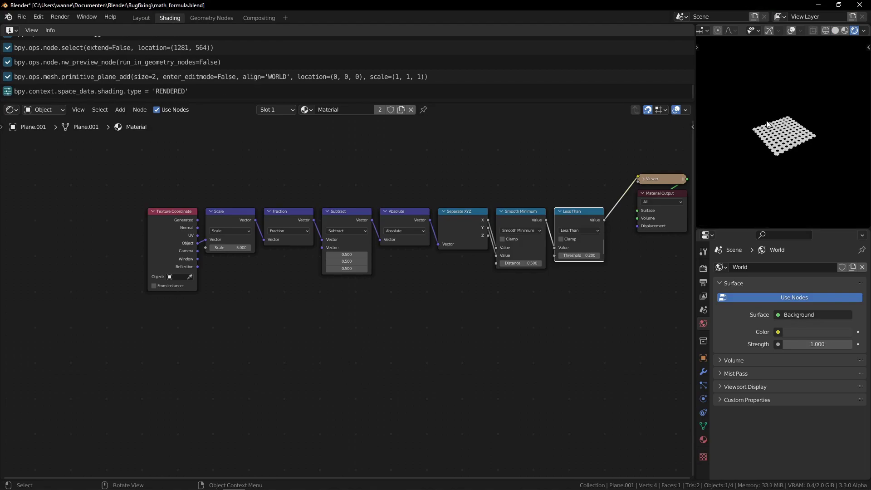
# Set Smooth Minimum distance to 0.300 and lower the Less Than threshold to 0.1.
pyautogui.moveTo(767, 123); pyautogui.dragTo(804, 146, button='middle')
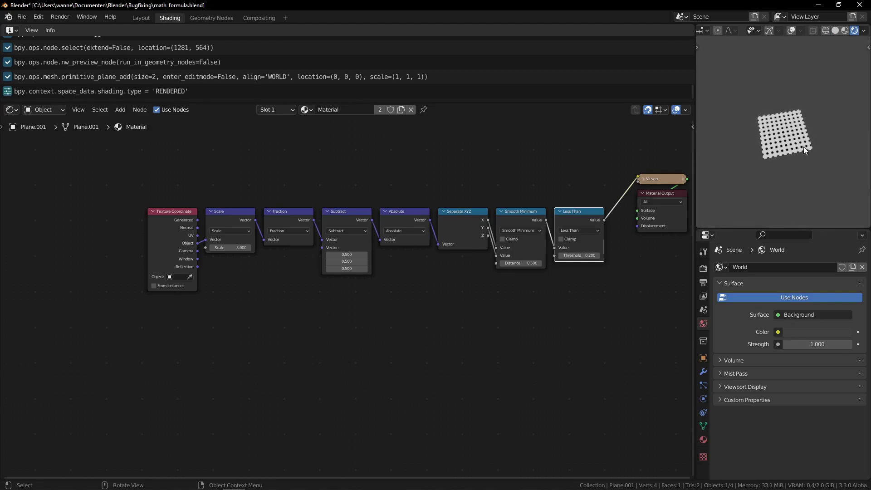
pyautogui.scroll(4, 803, 150)
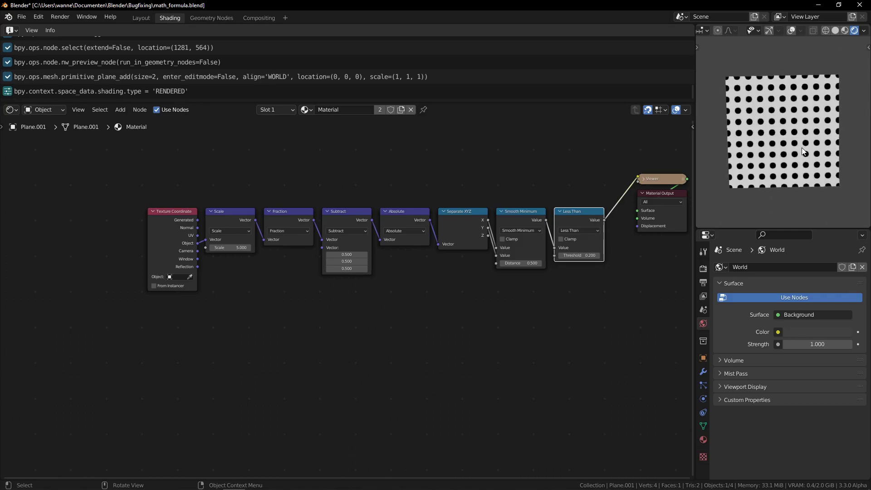
pyautogui.scroll(1, 802, 151)
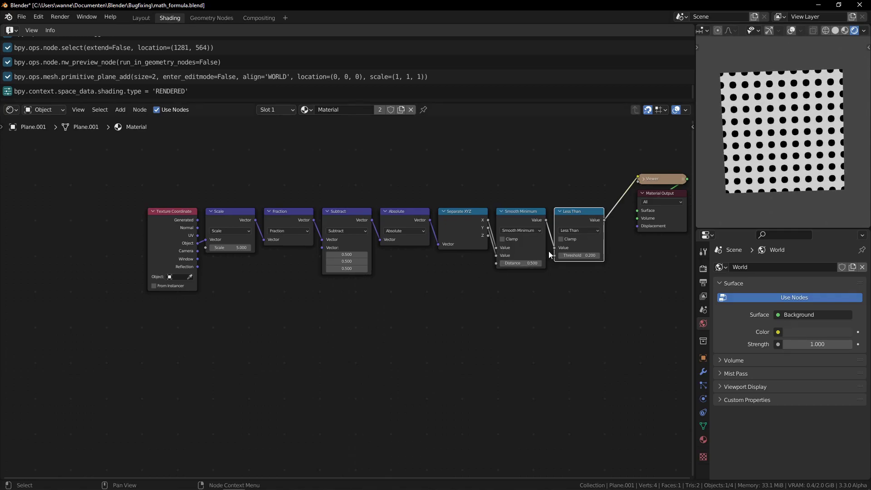
pyautogui.moveTo(548, 252); pyautogui.dragTo(541, 255, button='middle')
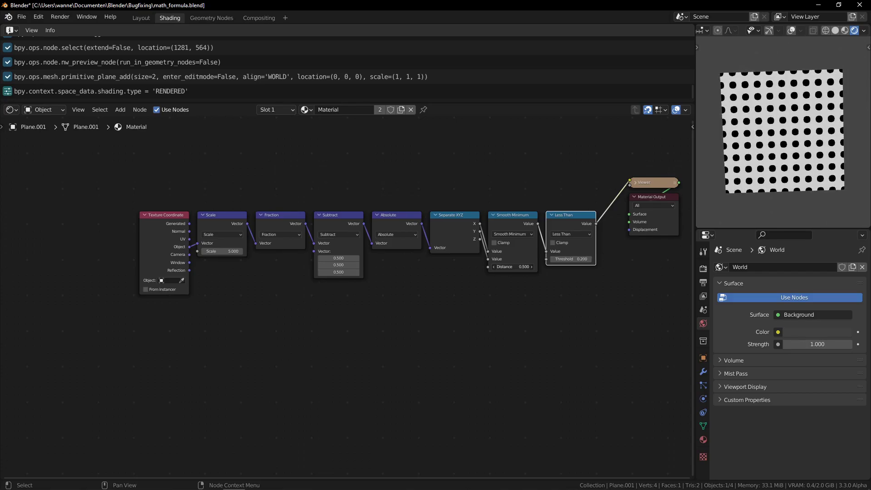
pyautogui.moveTo(513, 267); pyautogui.dragTo(504, 267)
pyautogui.moveTo(571, 260)
pyautogui.mouseDown()
pyautogui.moveTo(558, 259)
pyautogui.moveTo(579, 259)
pyautogui.mouseUp()
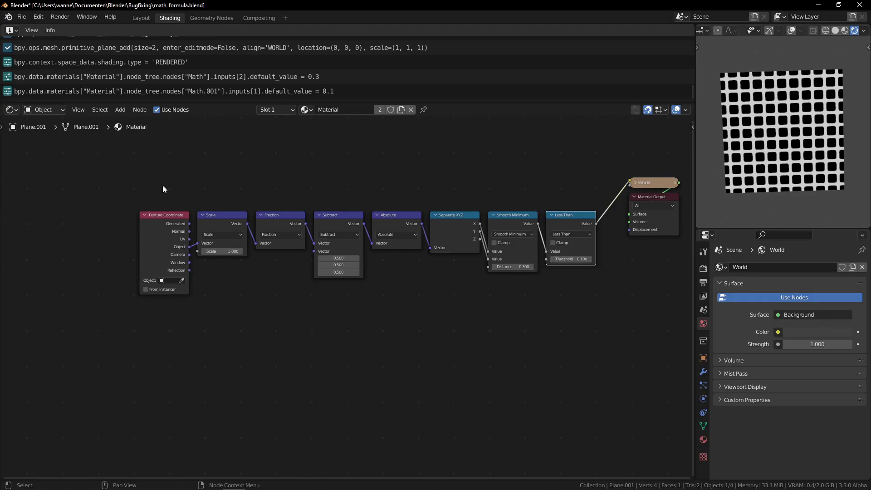
pyautogui.hotkey('alt', 'Tab')
# Go from the mf_b3_fields comparison page to the Blender-Add-ons Issues list.
pyautogui.hotkey('ctrl', 'shift', 'Tab')
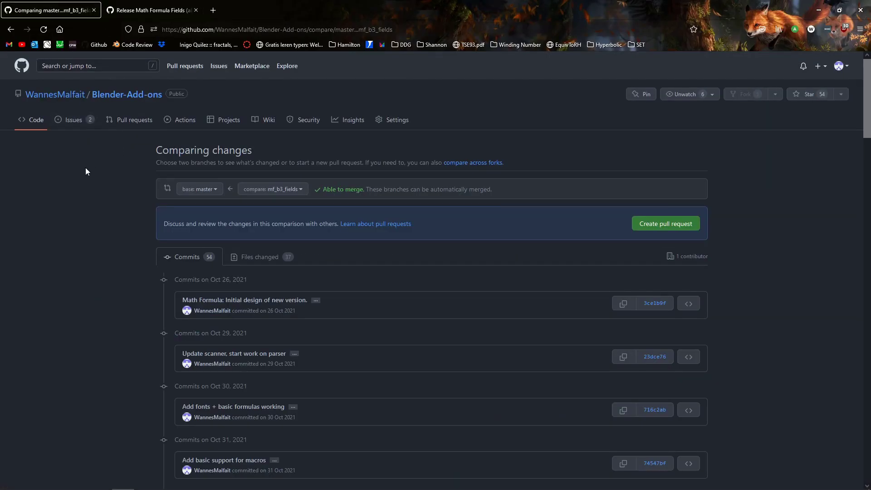
pyautogui.click(78, 127)
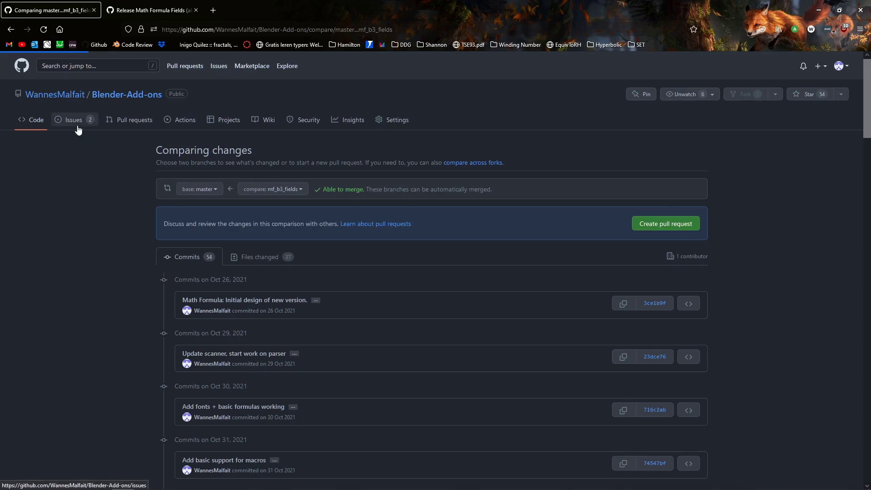